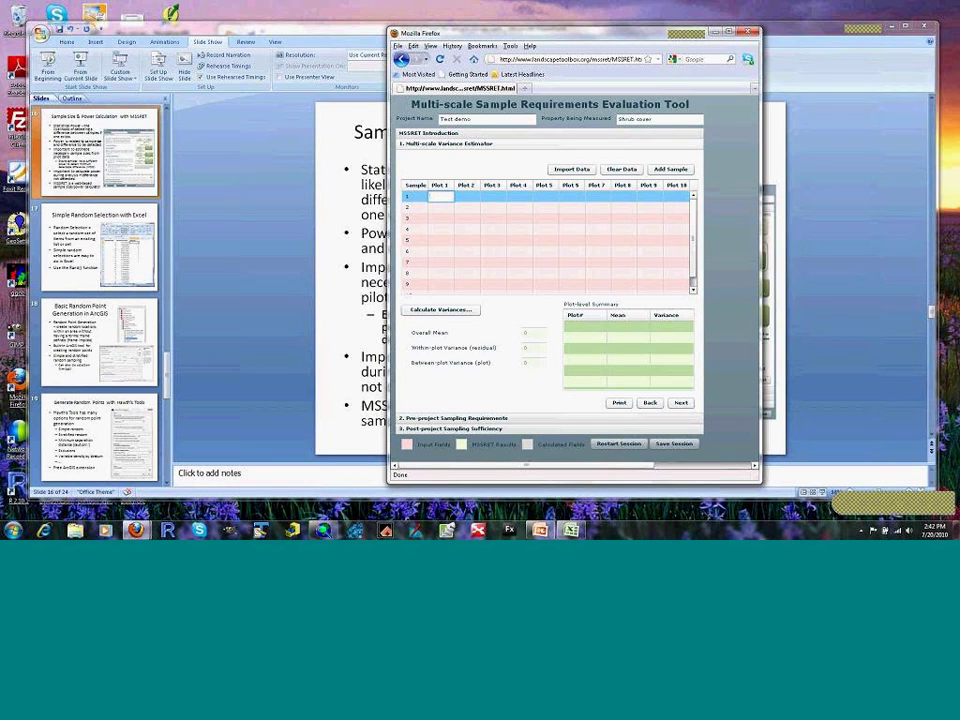
Import the shrub cover pilot data from mssret demo.xls for Plots 1–4 and calculate variances
click(575, 171)
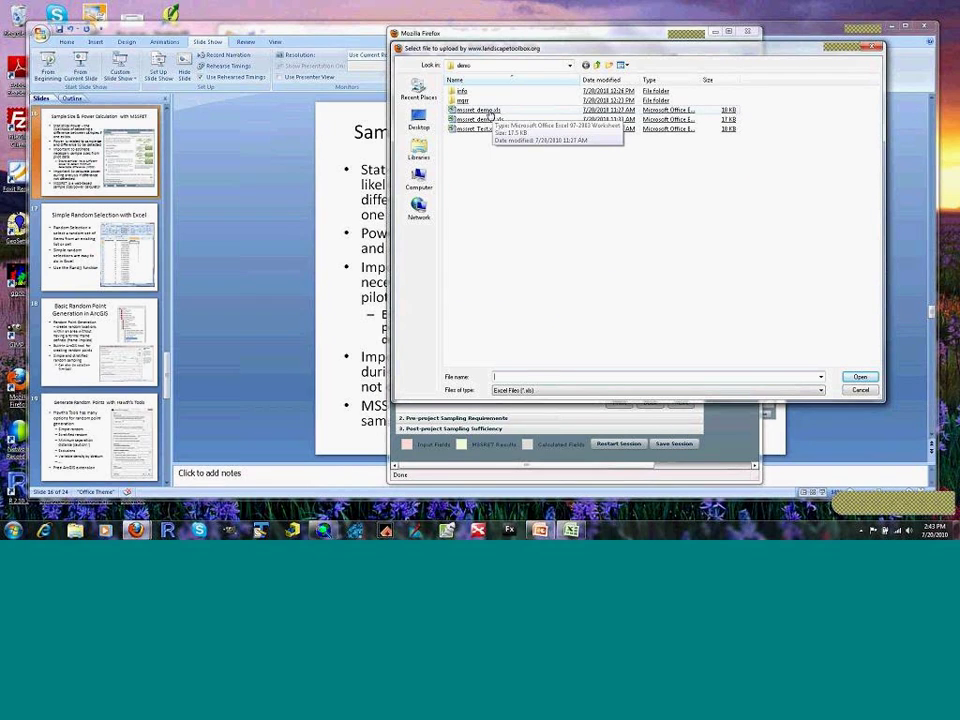
click(489, 114)
key(Return)
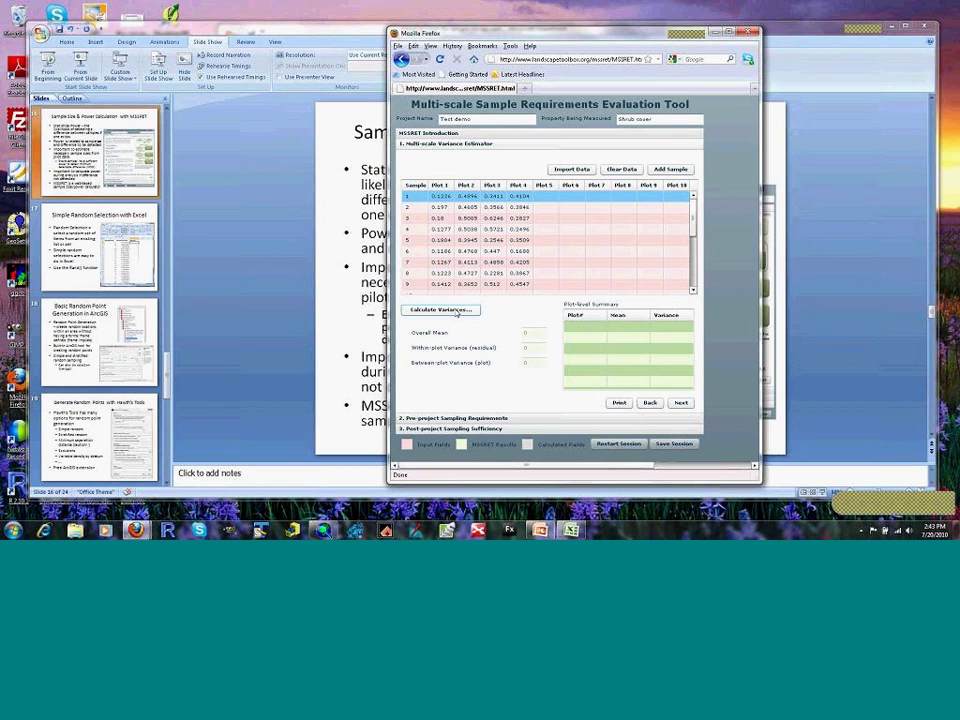
click(456, 311)
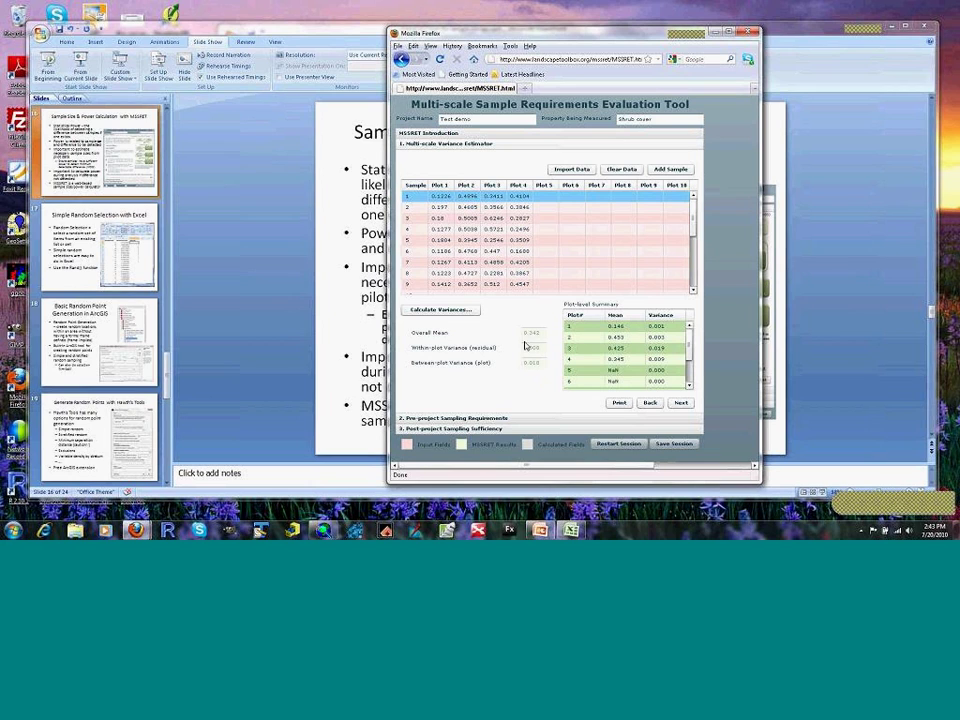
Advance to Pre-project Sampling Requirements once variances show an overall mean of 0.342
click(679, 404)
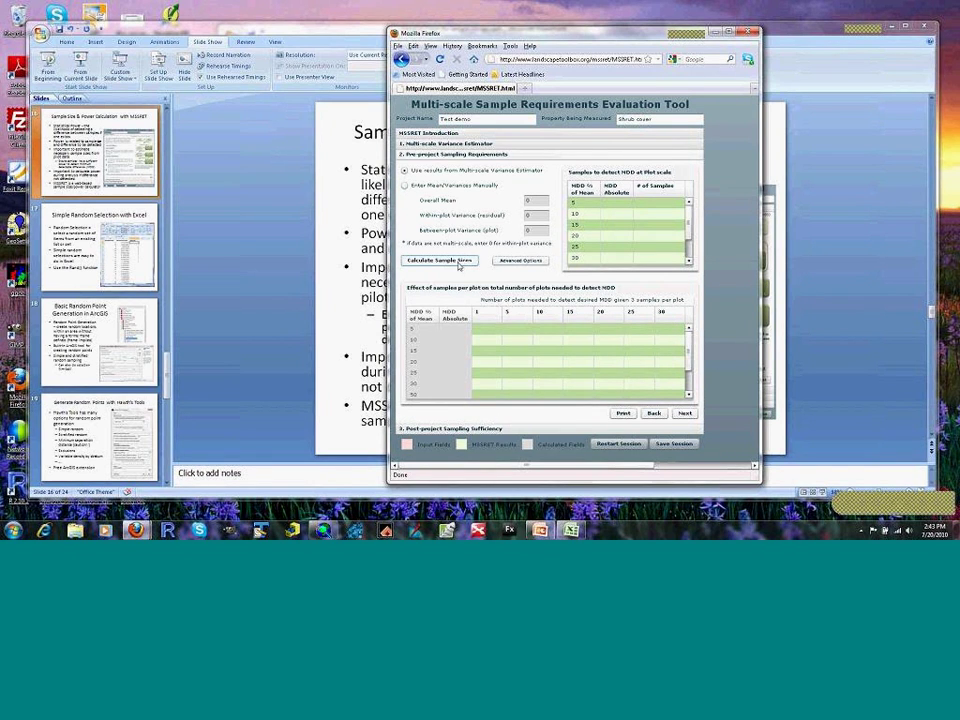
Calculate required sample sizes, e.g. 62 samples for a 10% HDD at plot scale, and review the tables
click(459, 262)
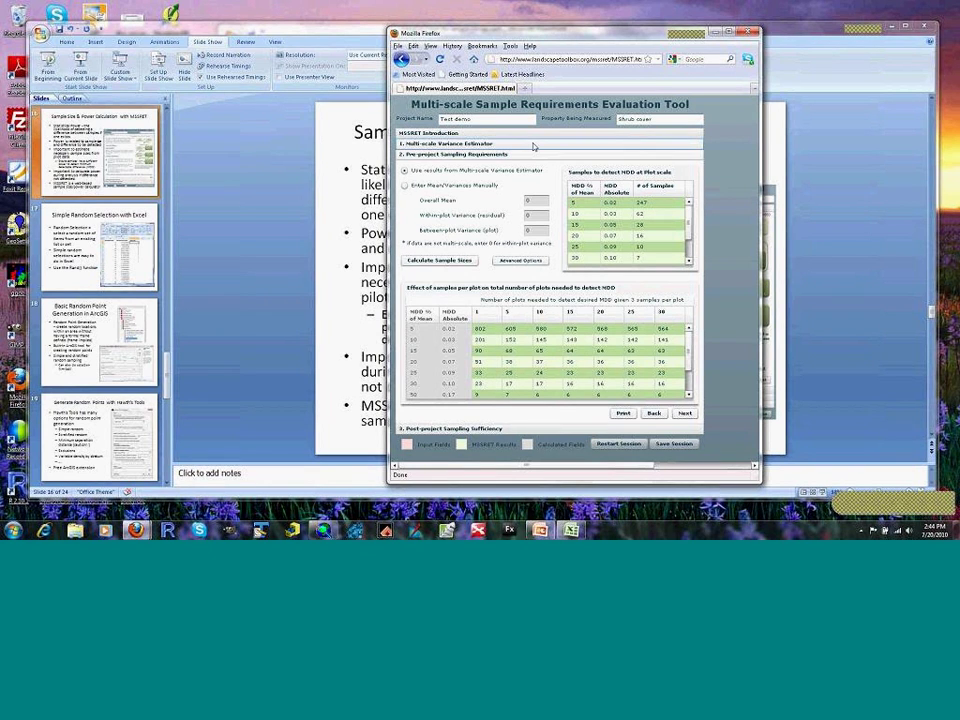
click(533, 146)
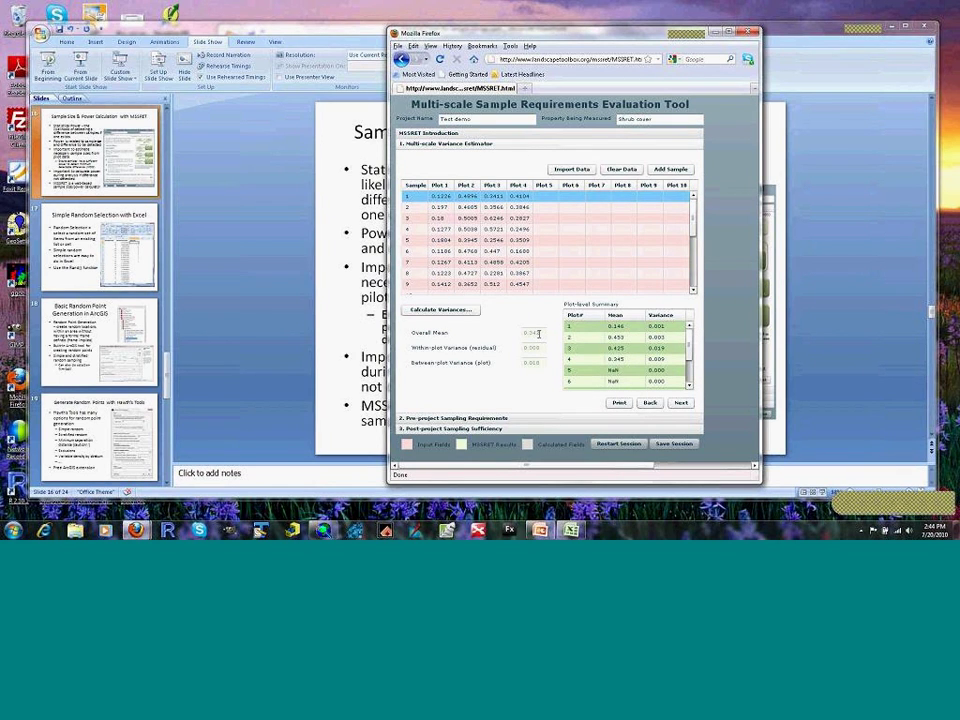
click(681, 402)
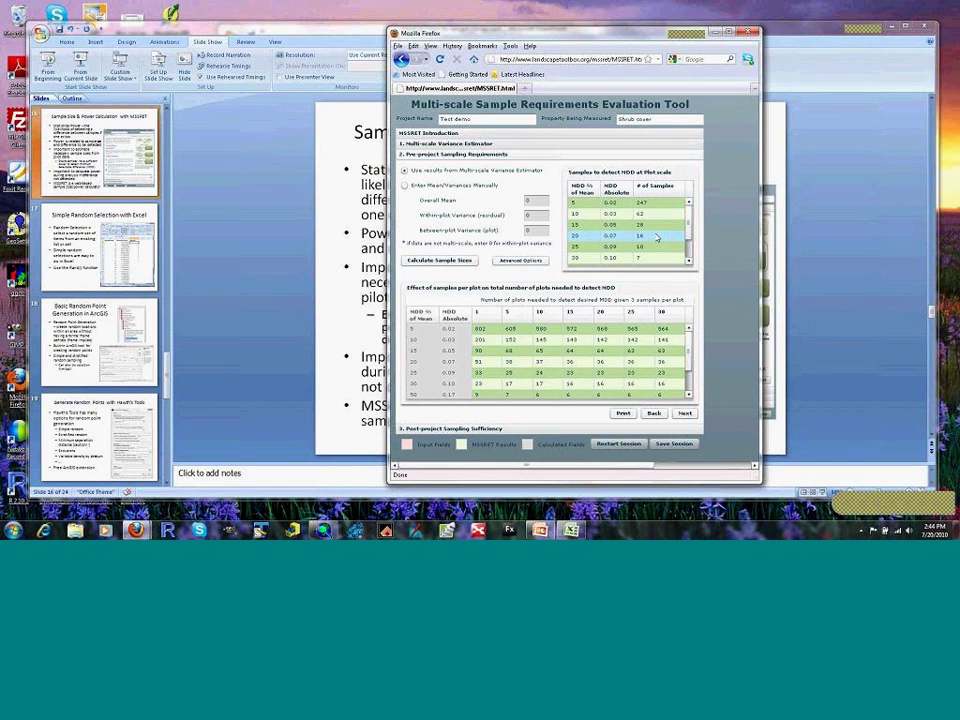
scroll(688, 234, down, 1)
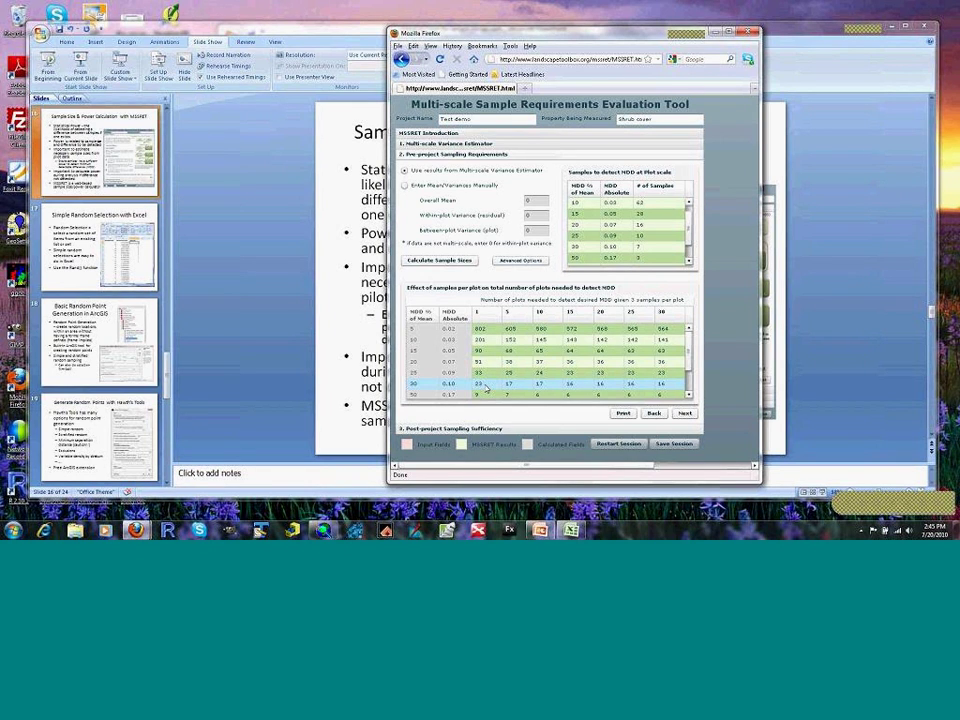
Calculate post-project sufficiency for 5 plots, 9 samples per plot and a 0.1 desired MDD
click(619, 428)
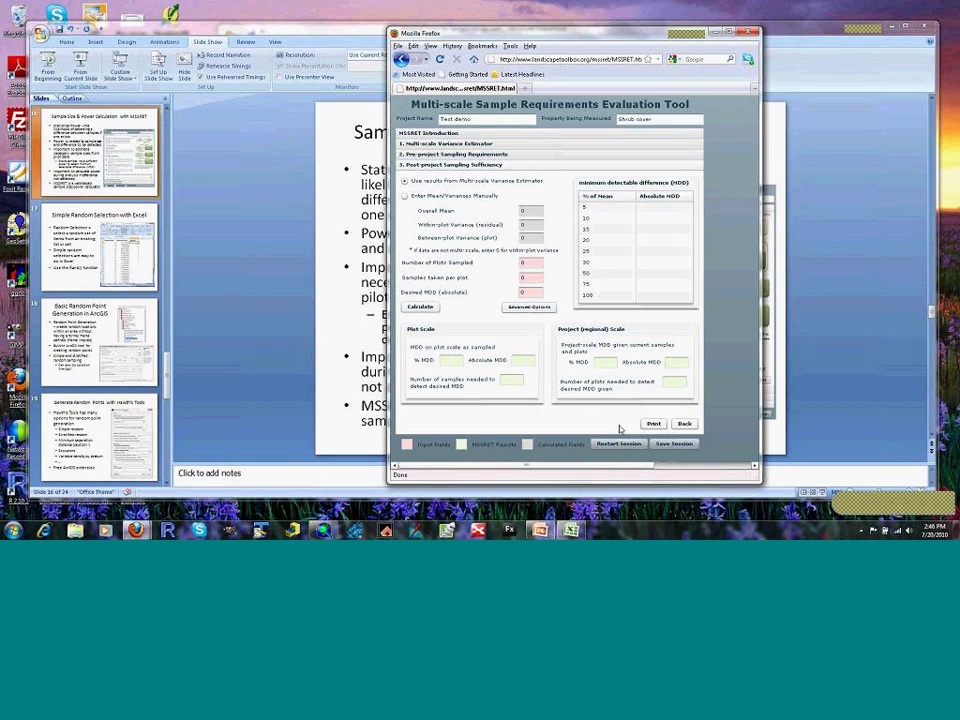
click(524, 262)
double_click(521, 262)
text(5)
key(Tab)
text(9)
key(Tab)
text(0.1)
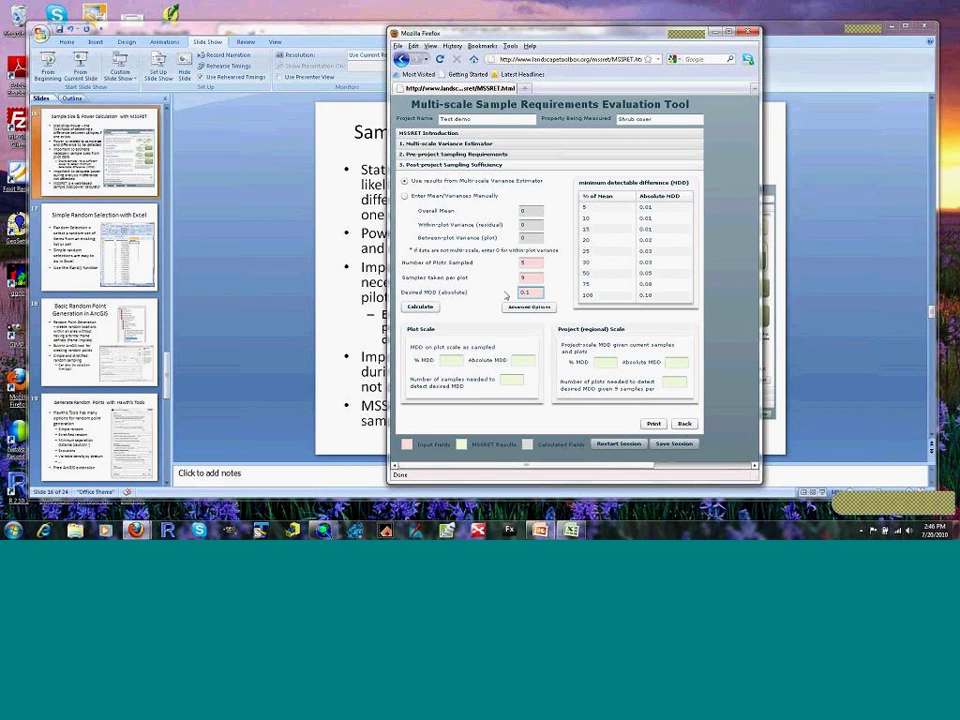
click(421, 307)
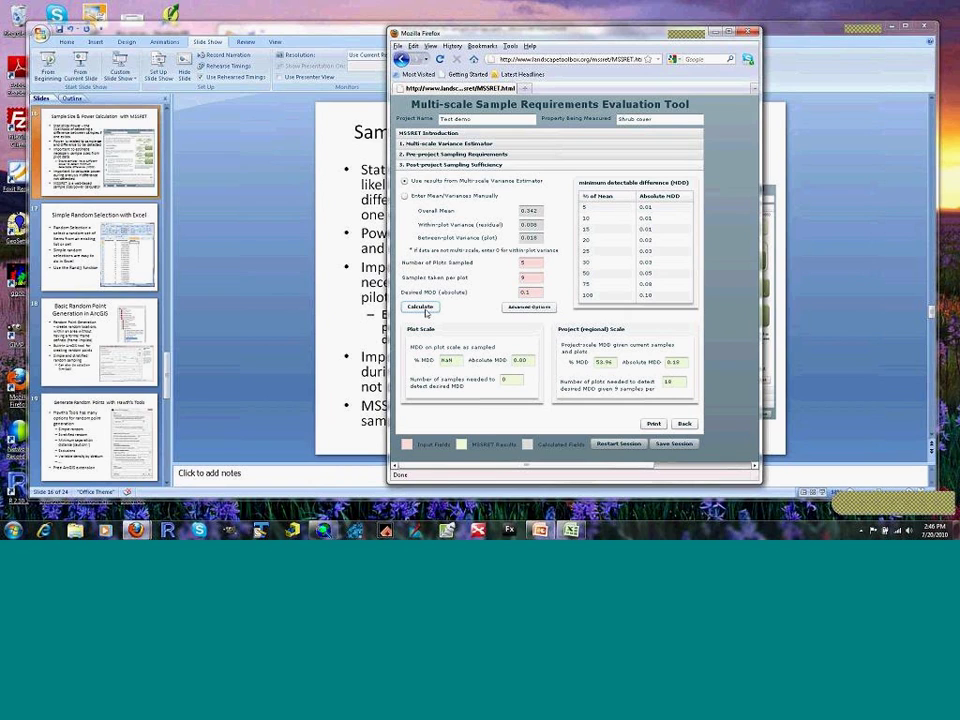
click(423, 309)
click(457, 361)
click(529, 360)
click(458, 360)
click(510, 380)
click(612, 364)
click(677, 383)
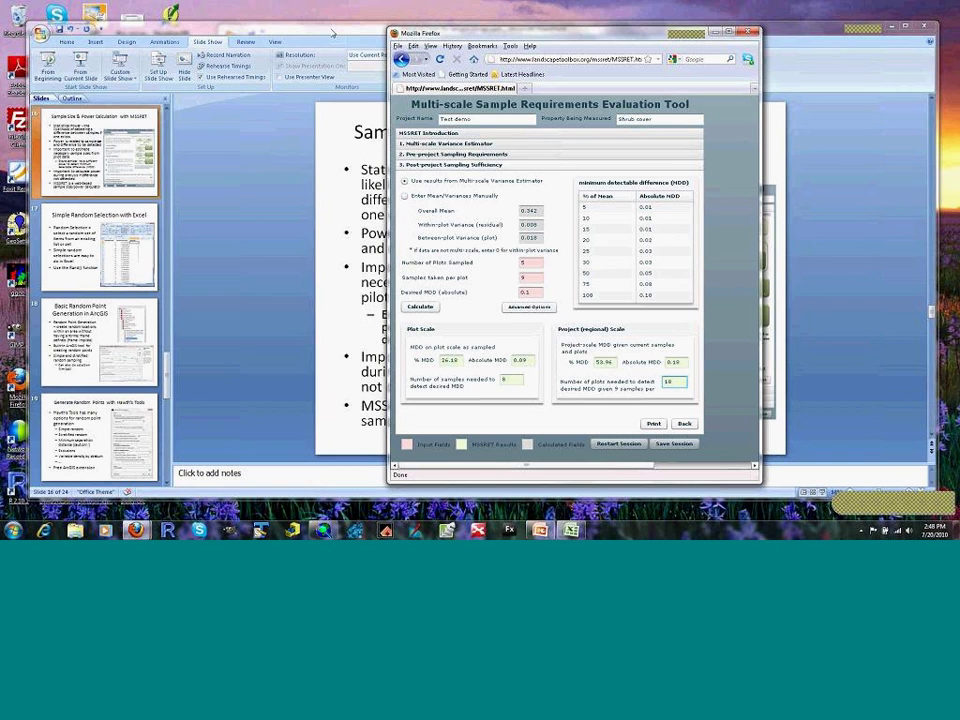
Return to PowerPoint and go to slide 17, Simple Random Selection with Excel
click(310, 376)
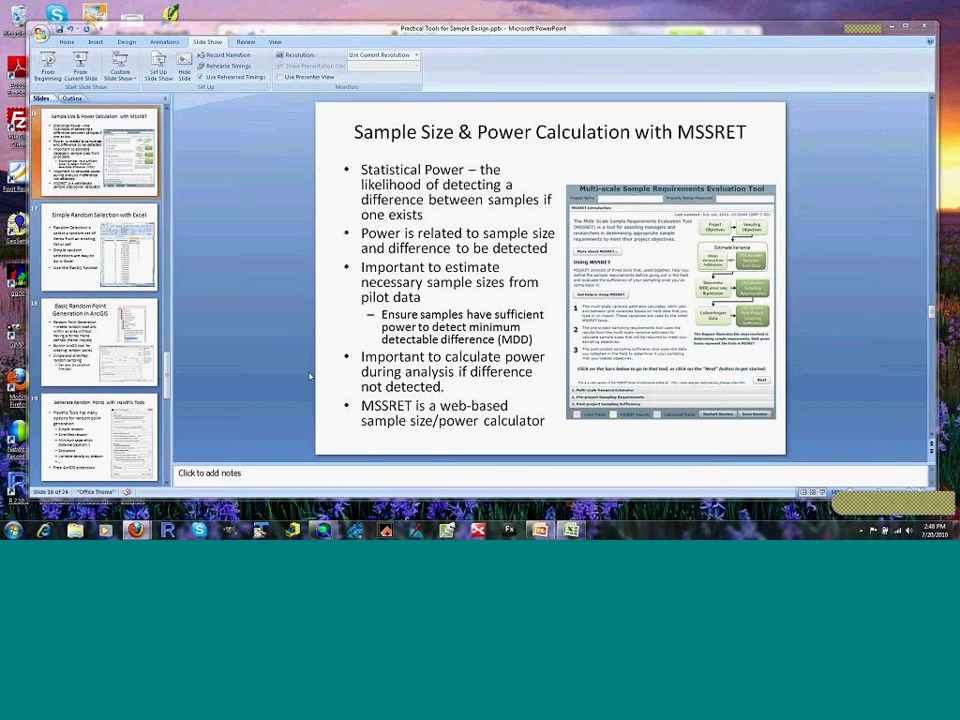
click(60, 287)
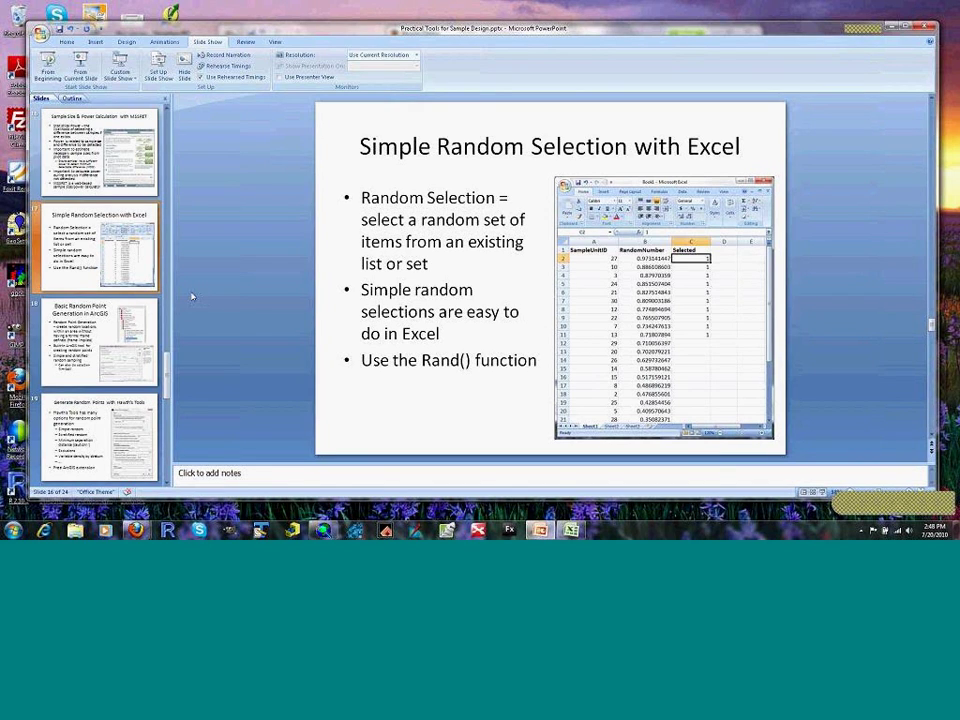
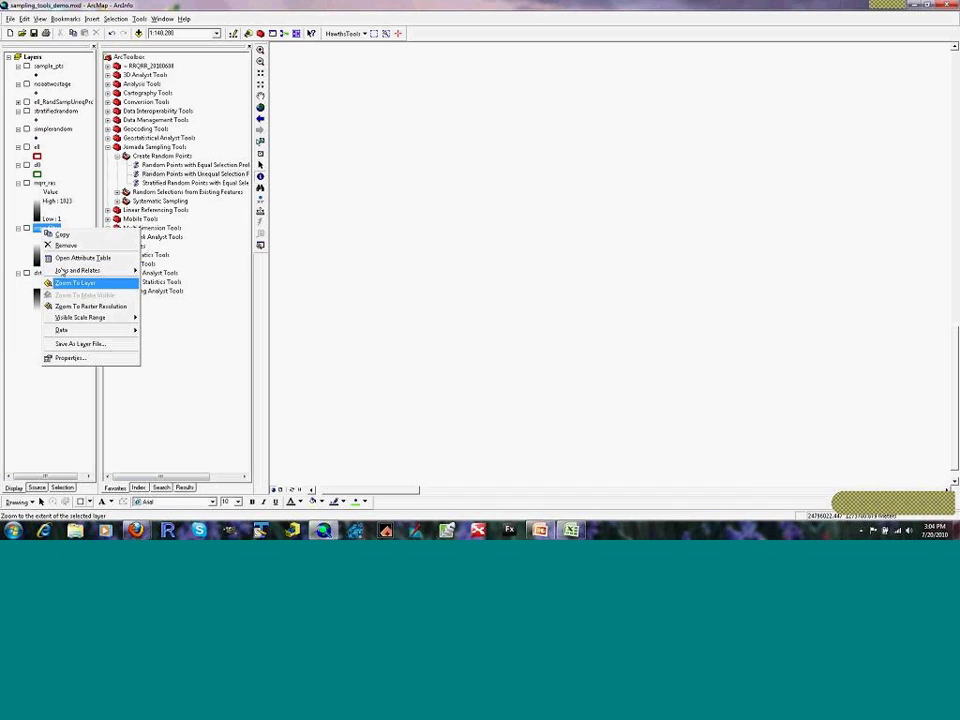
Hide the filter layer, expand the RRQRR_20100608 toolset, and identify a cell's pixel value (1007)
click(27, 229)
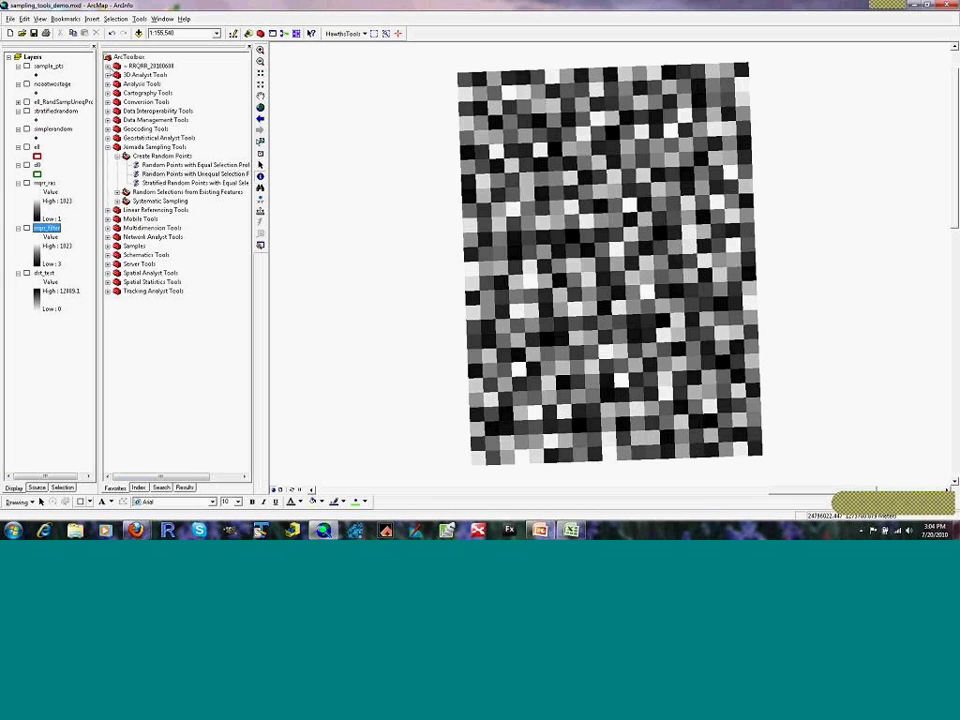
click(108, 66)
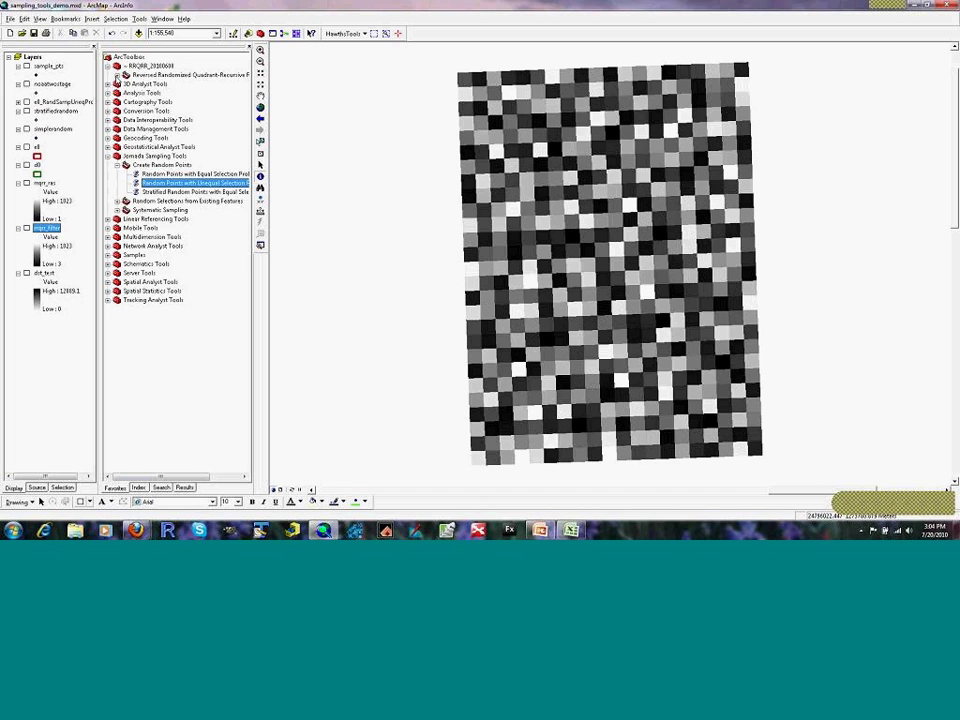
click(117, 77)
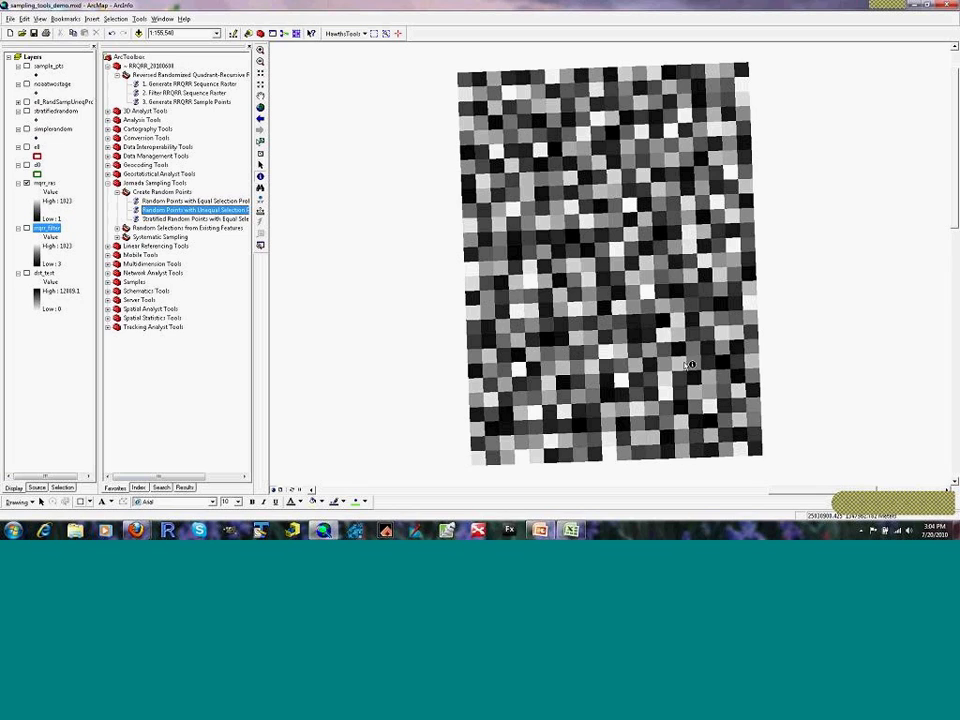
click(650, 294)
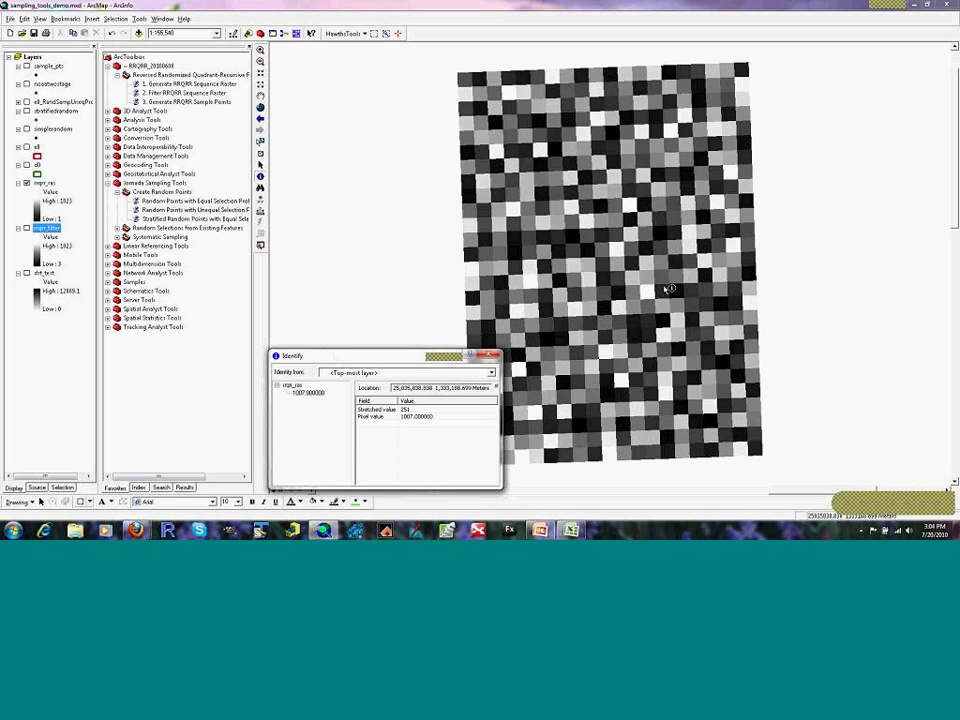
click(508, 91)
drag(295, 356, 186, 351)
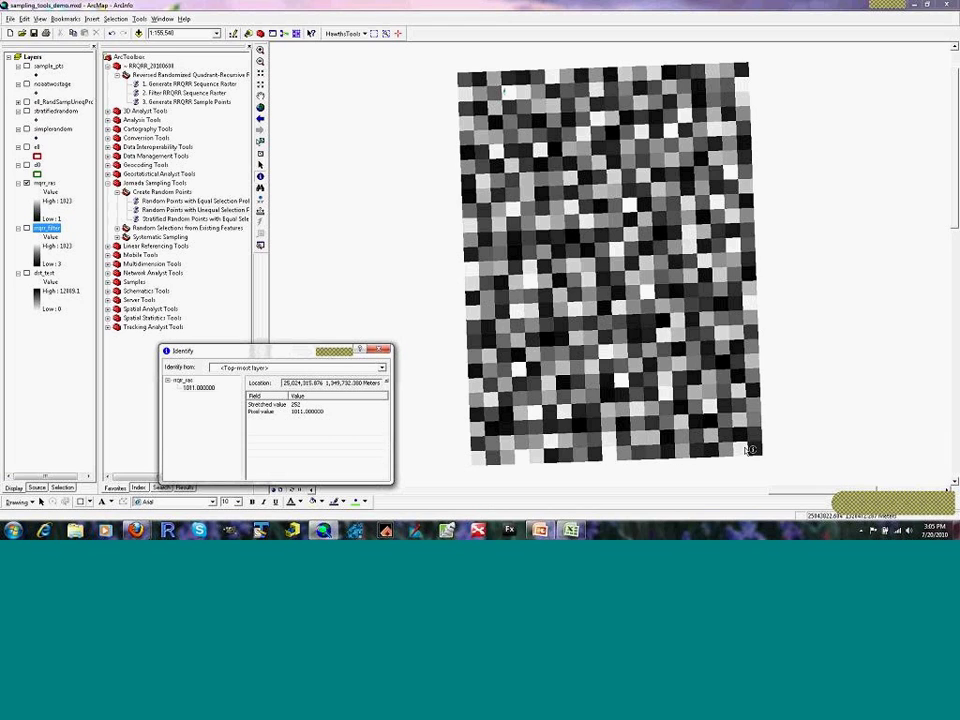
click(378, 351)
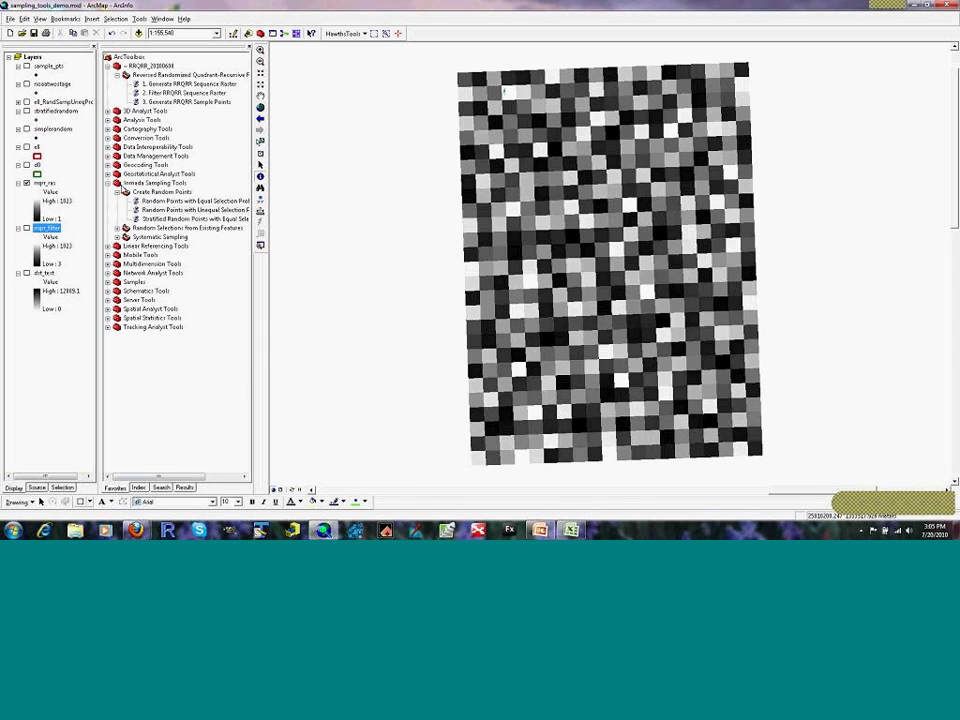
Turn off the mrrr_ras and mrrr_filter rasters and display the sample_pts layer instead
click(26, 183)
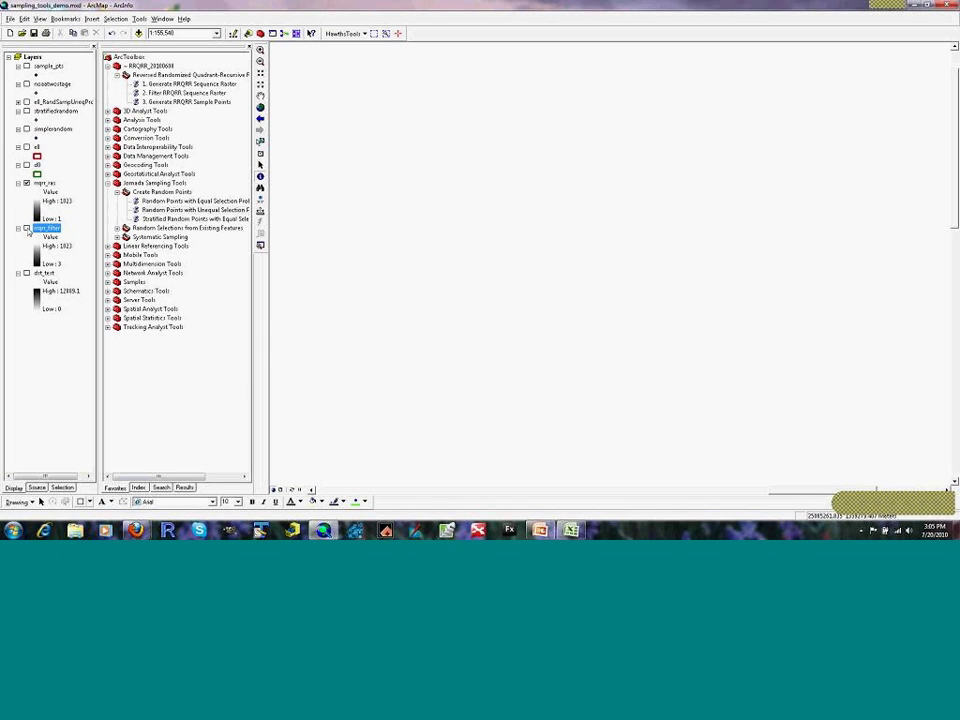
click(27, 229)
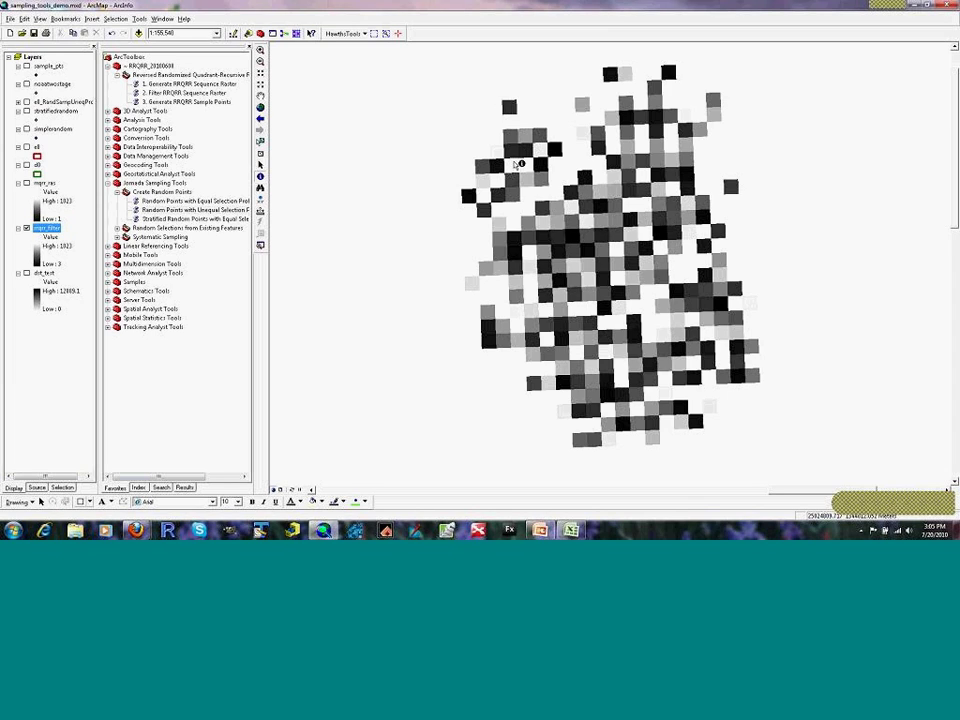
click(26, 229)
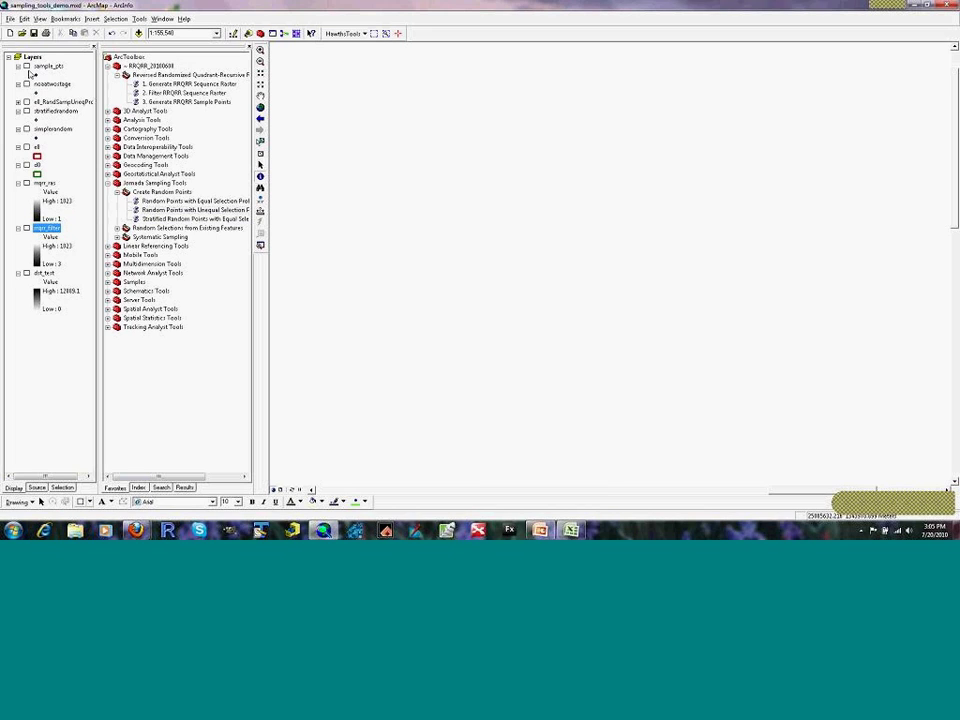
click(27, 66)
right_click(50, 66)
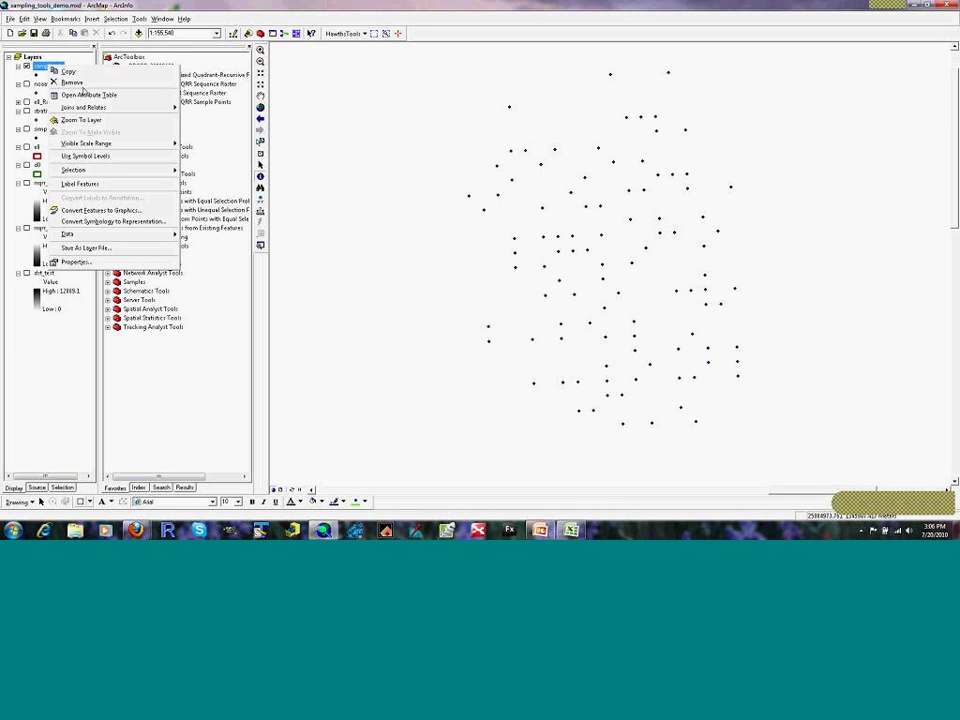
Open the sample_pts attribute table and select records 0 through 10
click(87, 97)
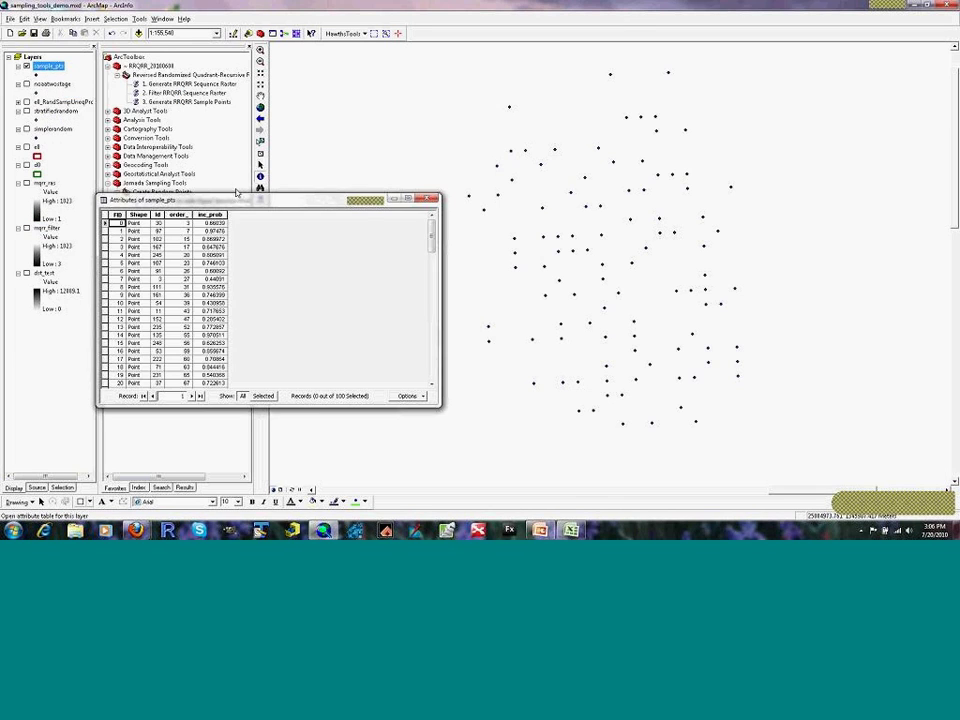
drag(240, 204, 238, 260)
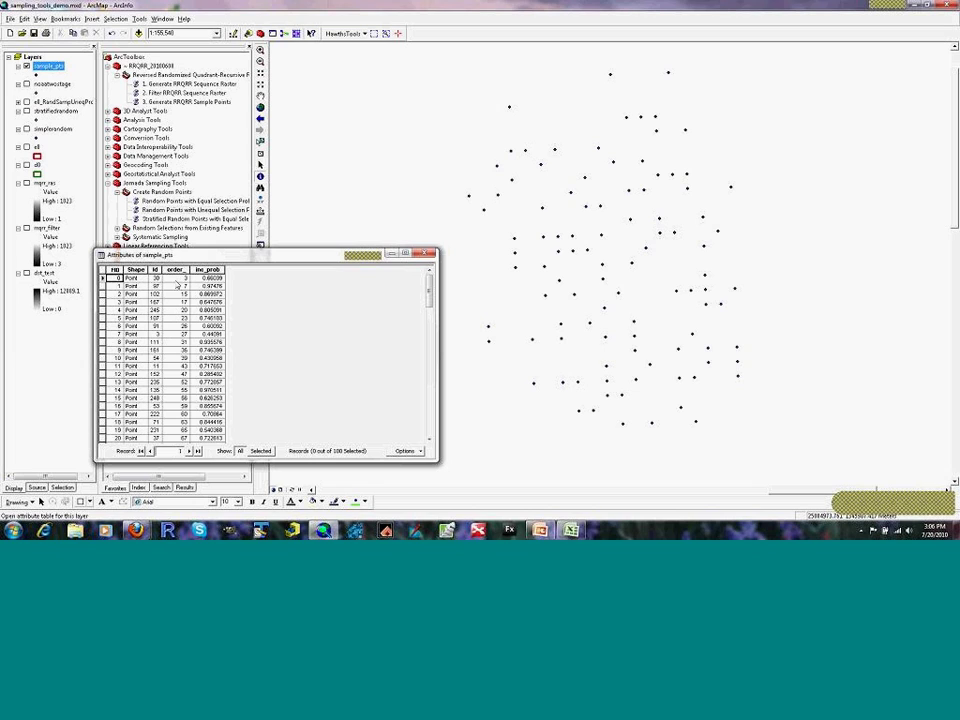
click(103, 278)
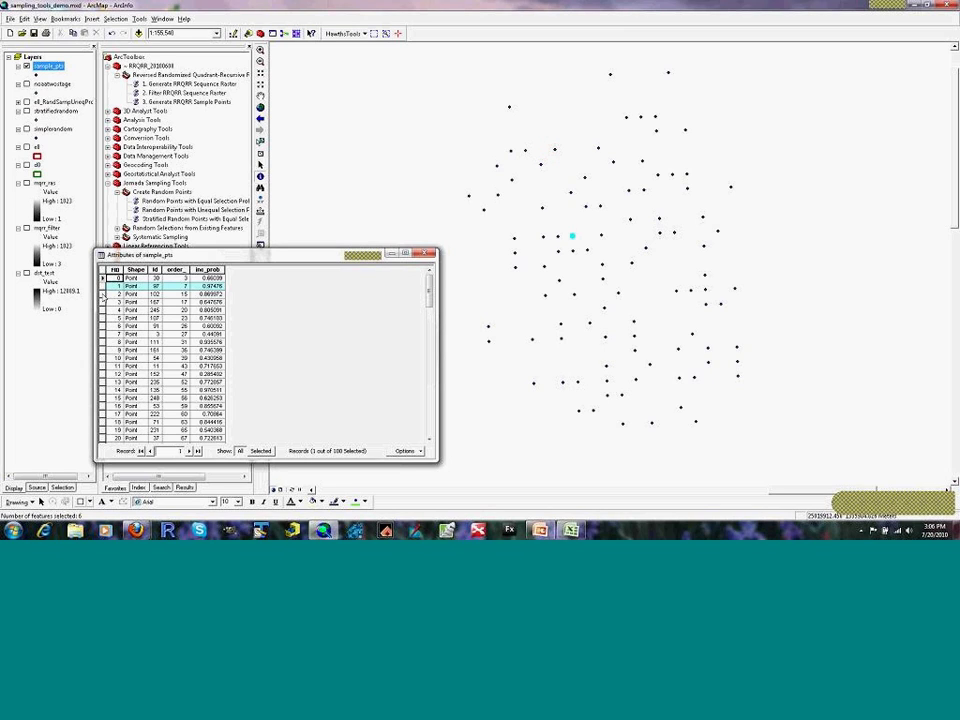
click(103, 294)
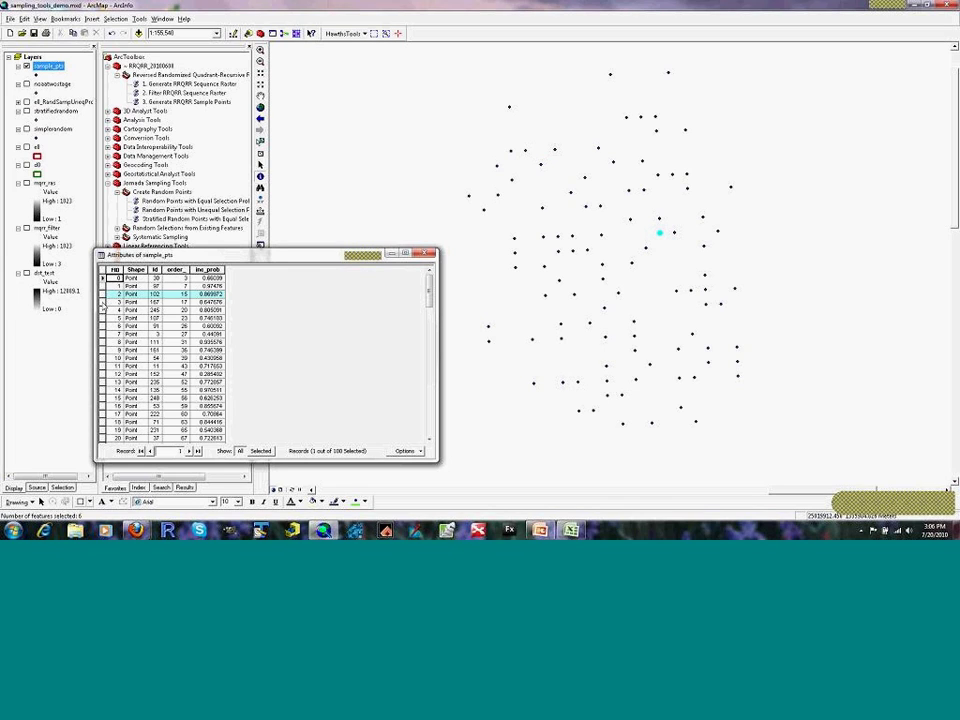
click(102, 302)
click(102, 312)
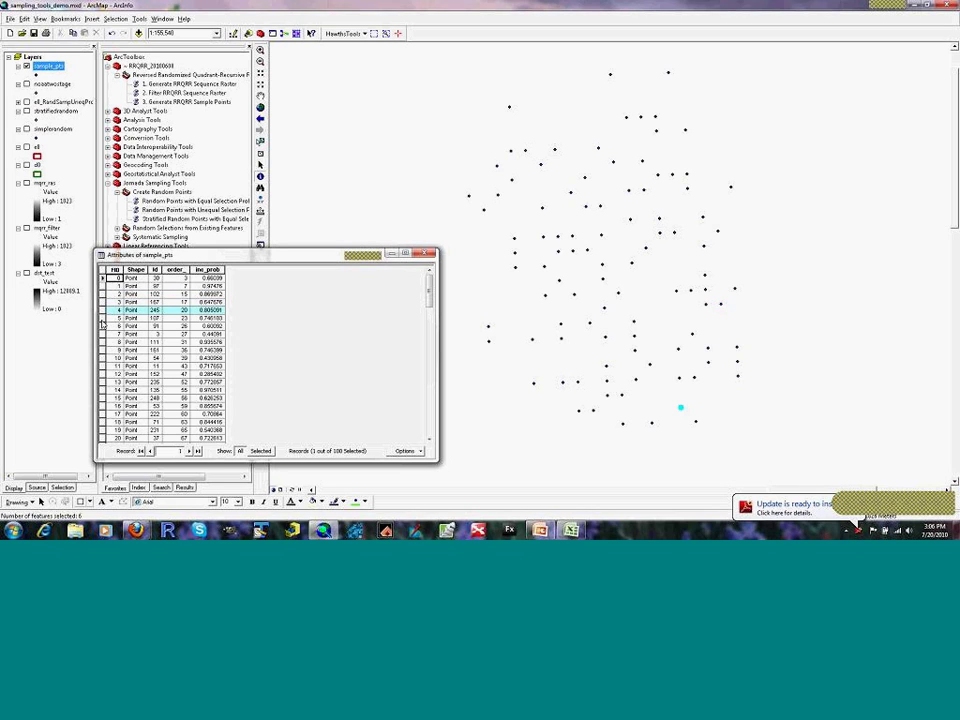
click(102, 319)
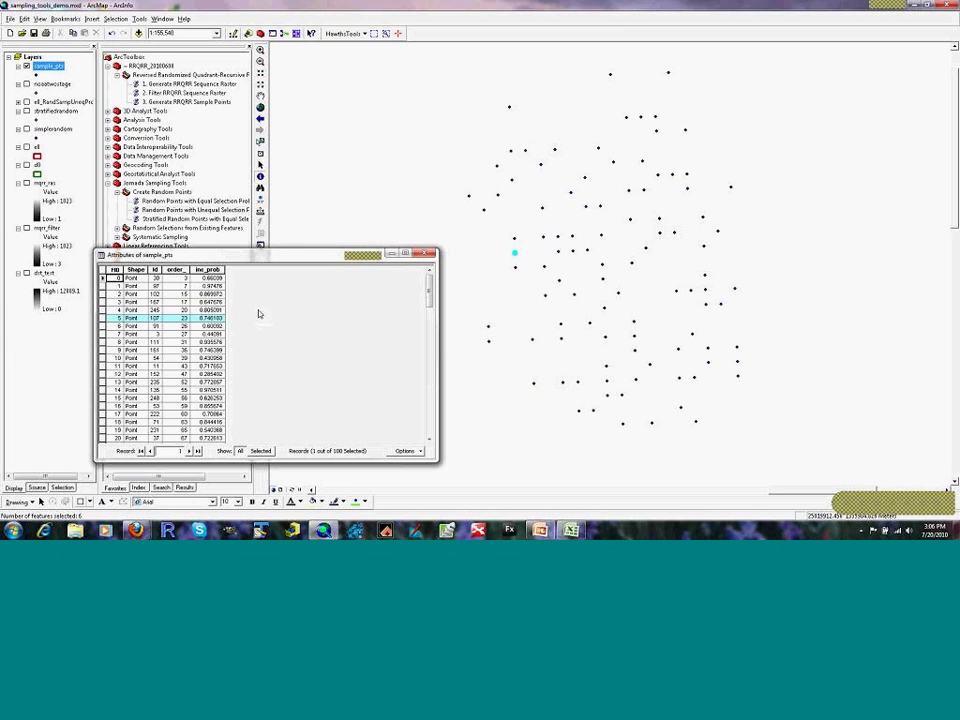
click(708, 215)
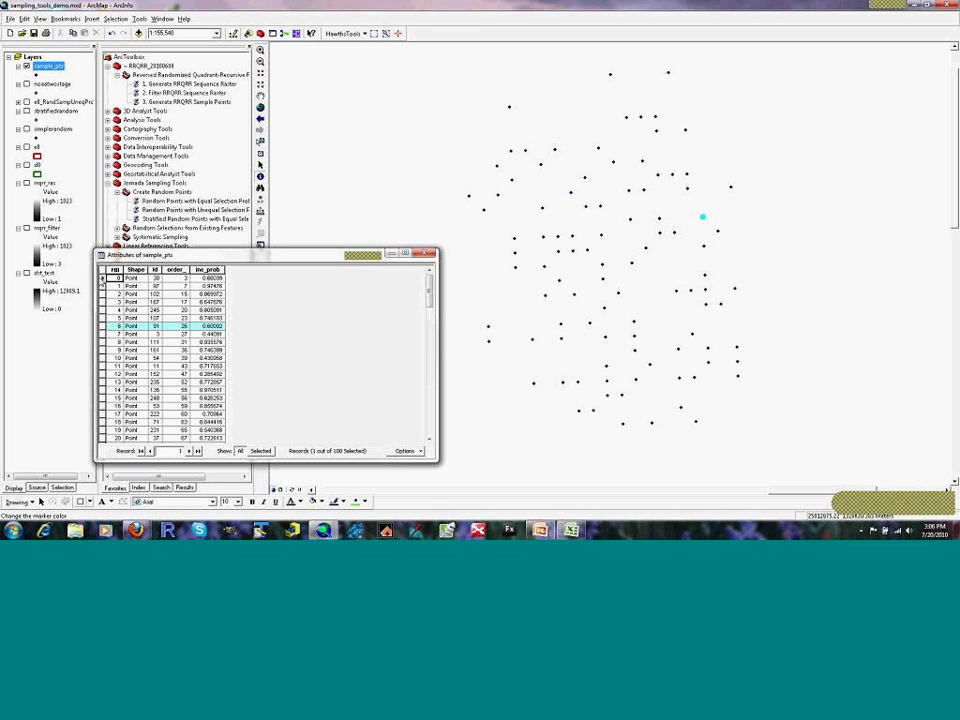
drag(100, 280, 103, 362)
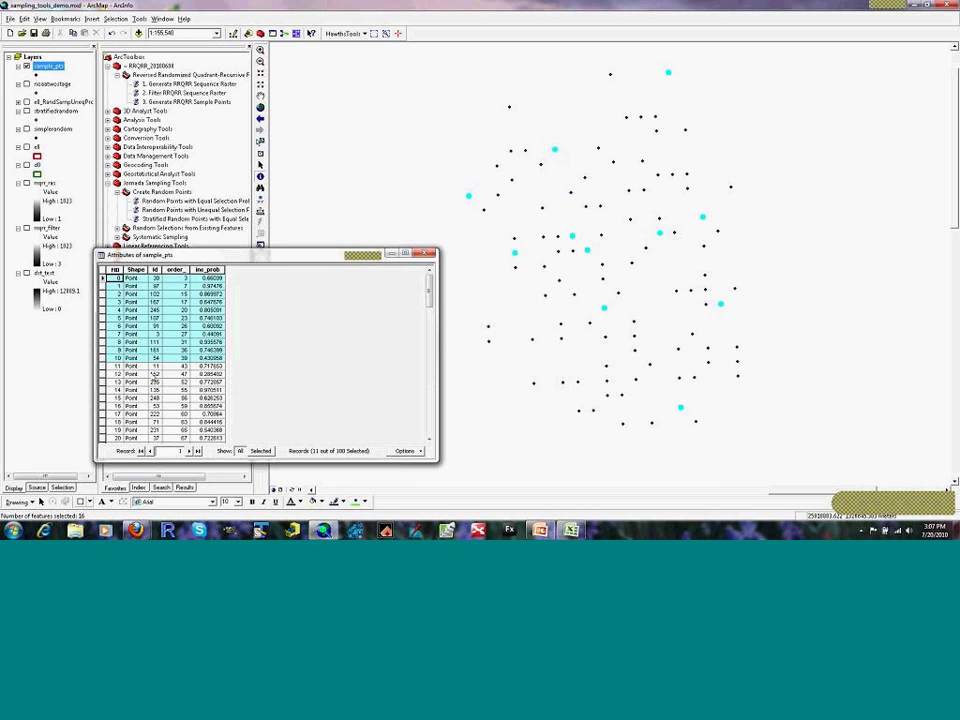
Select sample point records 33–42 in the attribute table, then close the table
scroll(434, 354, down, 6)
scroll(434, 354, down, 4)
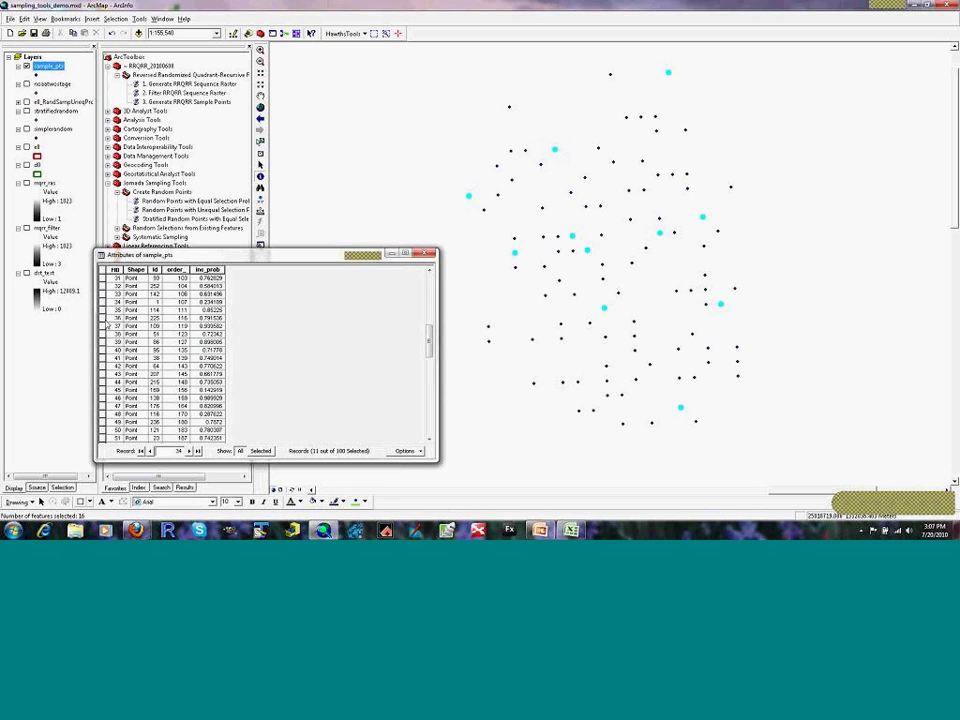
drag(103, 294, 102, 366)
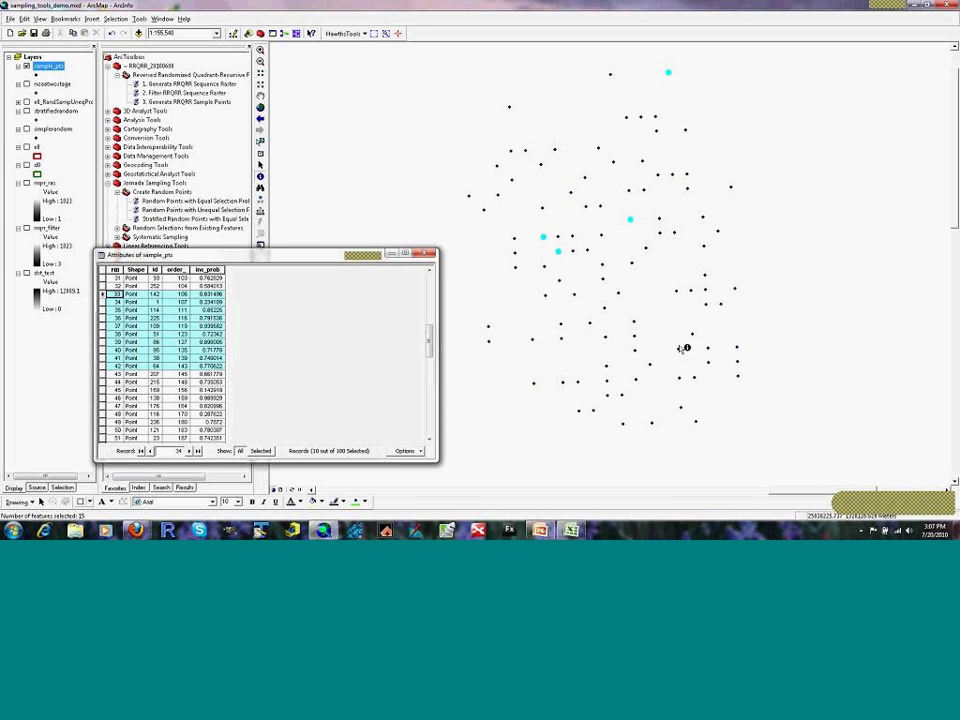
mouse_move(430, 340)
mouse_down()
mouse_move(429, 357)
mouse_move(437, 336)
mouse_up()
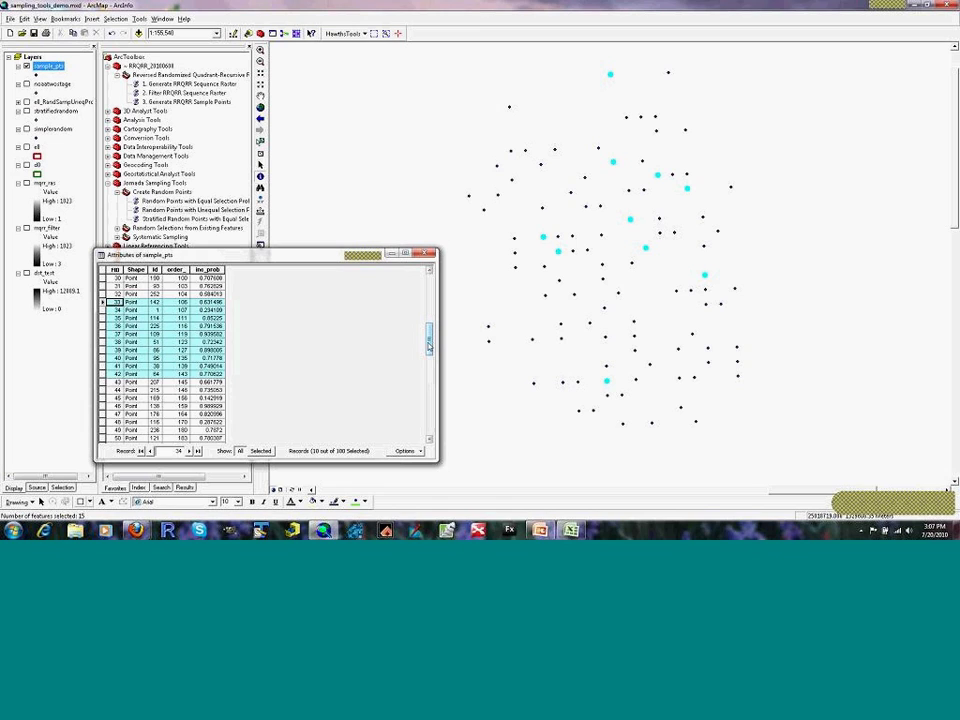
click(430, 254)
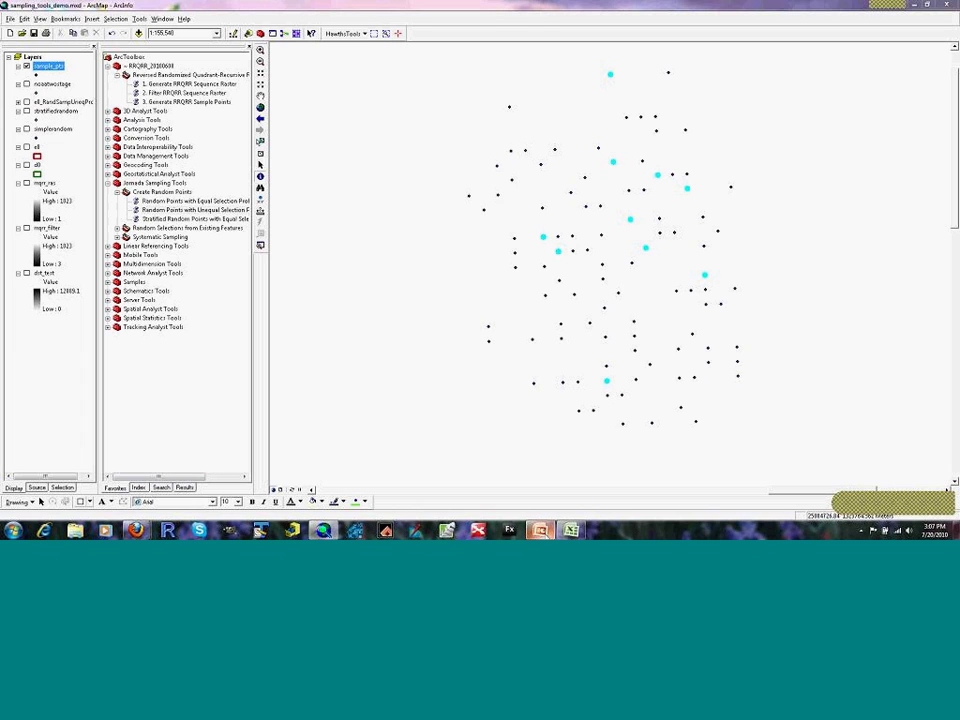
In PowerPoint, present from the RRQRR slide and advance to the sample design tools comparison
key(alt+Tab)
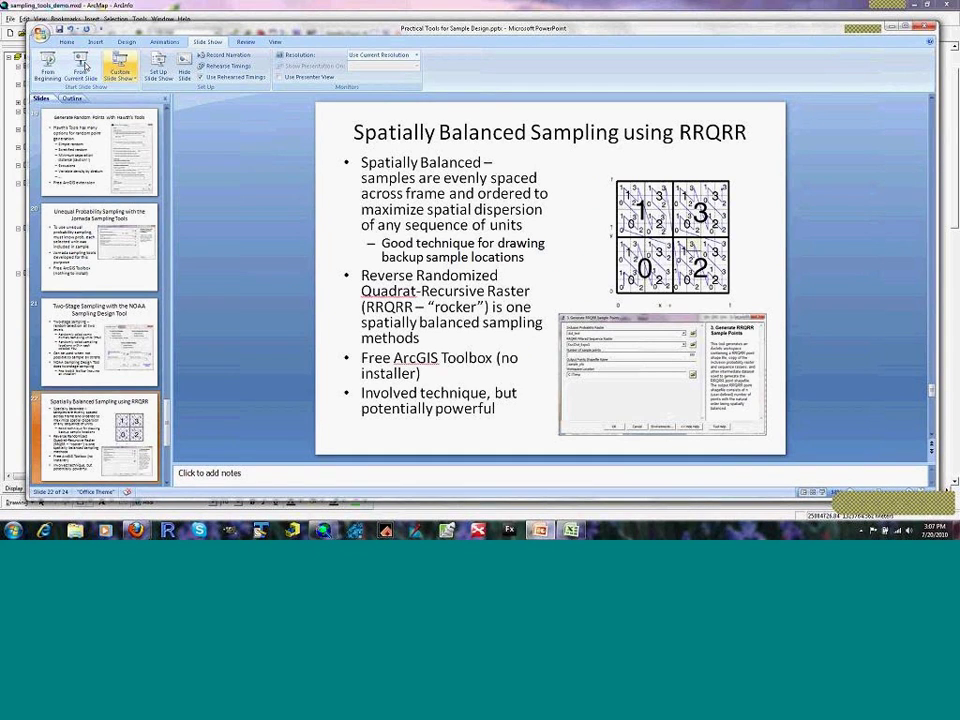
click(84, 66)
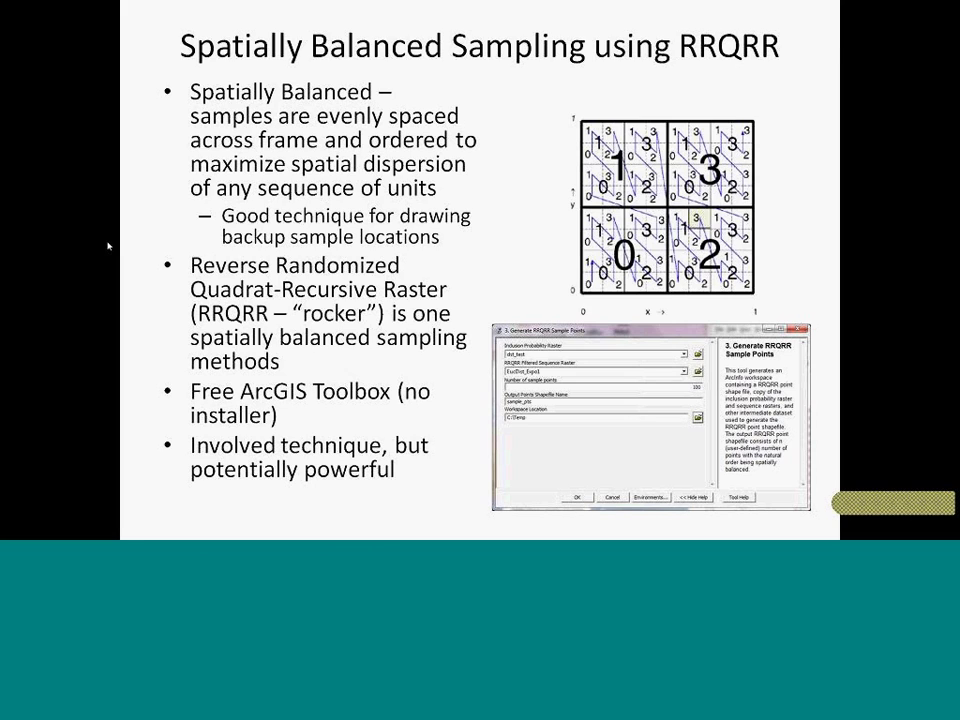
click(108, 245)
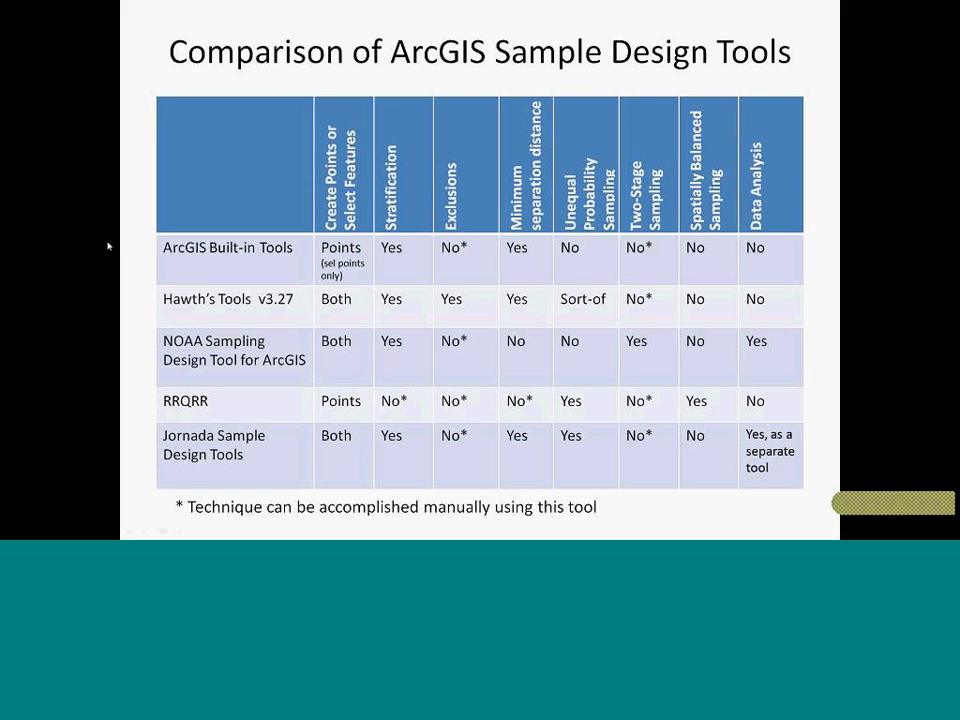